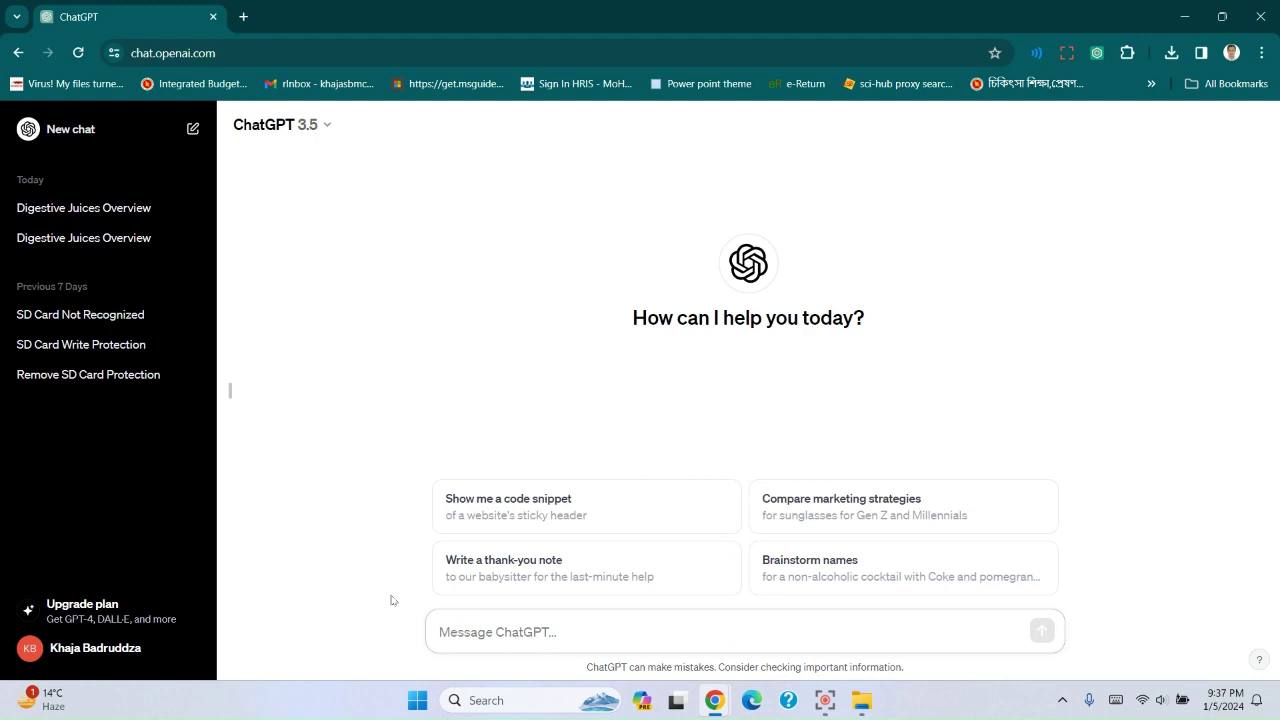
Ask ChatGPT to 'Make 20 slides on digestive juices'
text(Make)
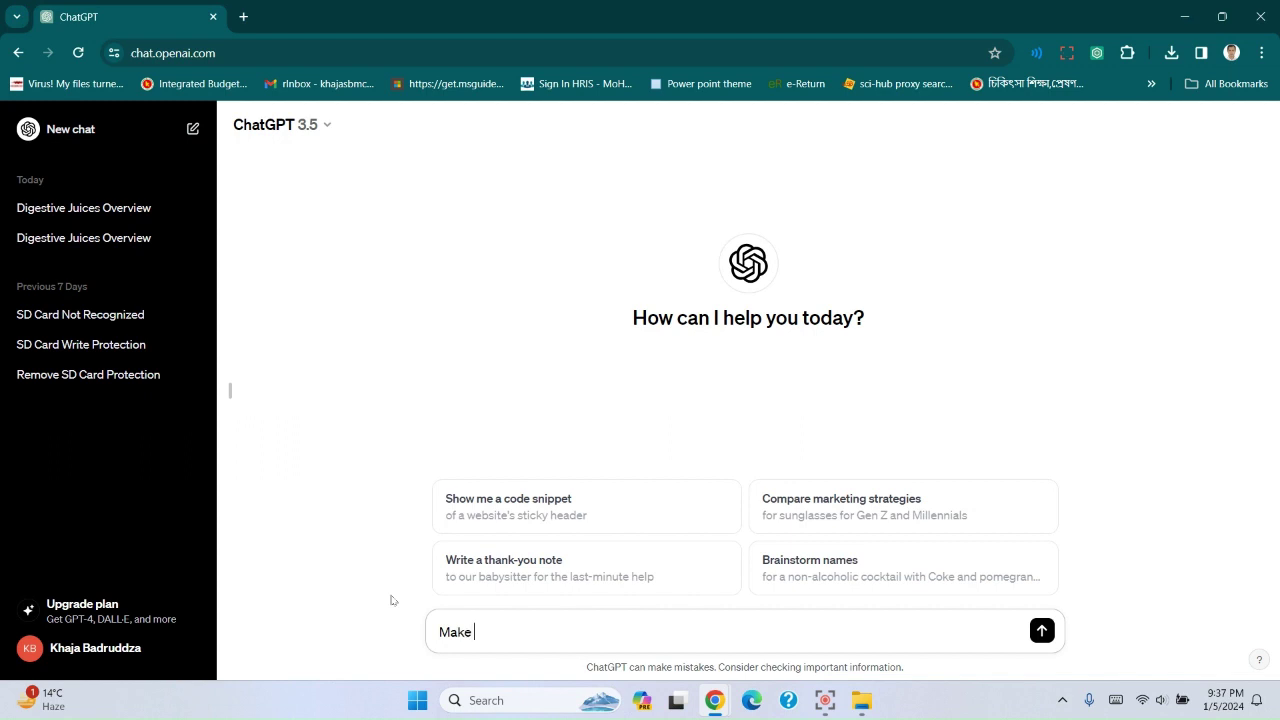
text( 20 slides on digestive juices)
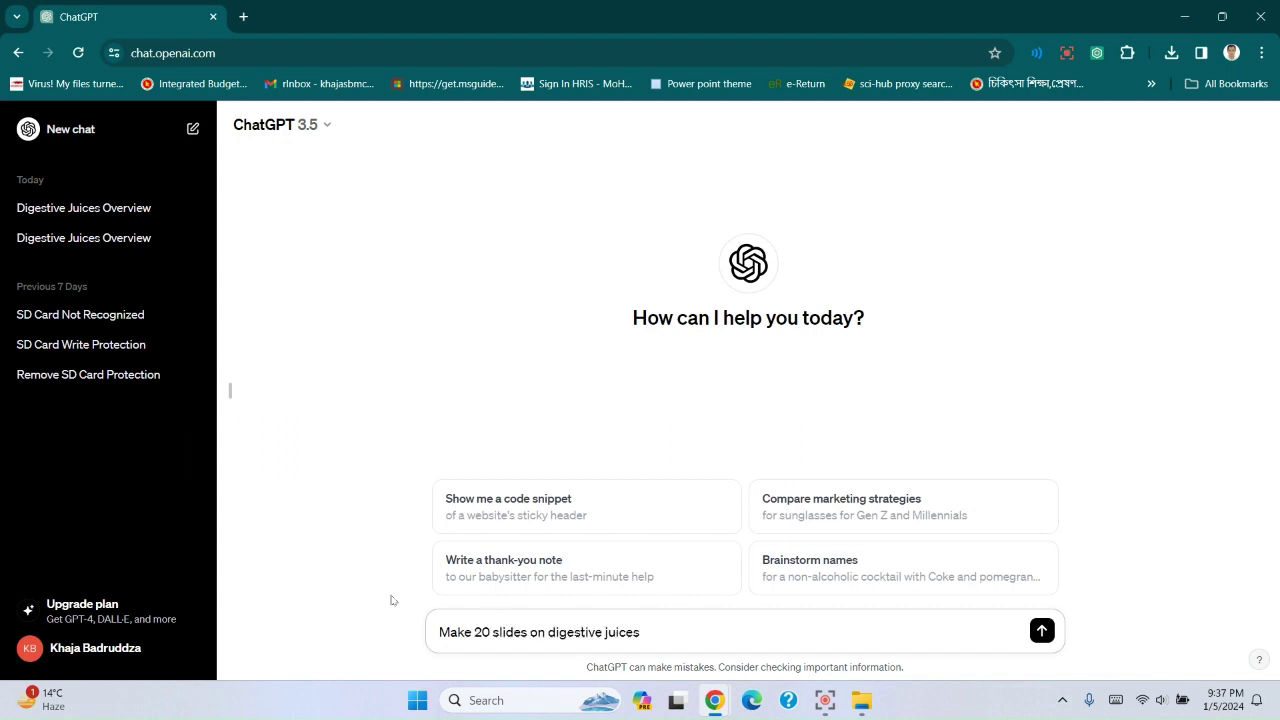
click(1042, 631)
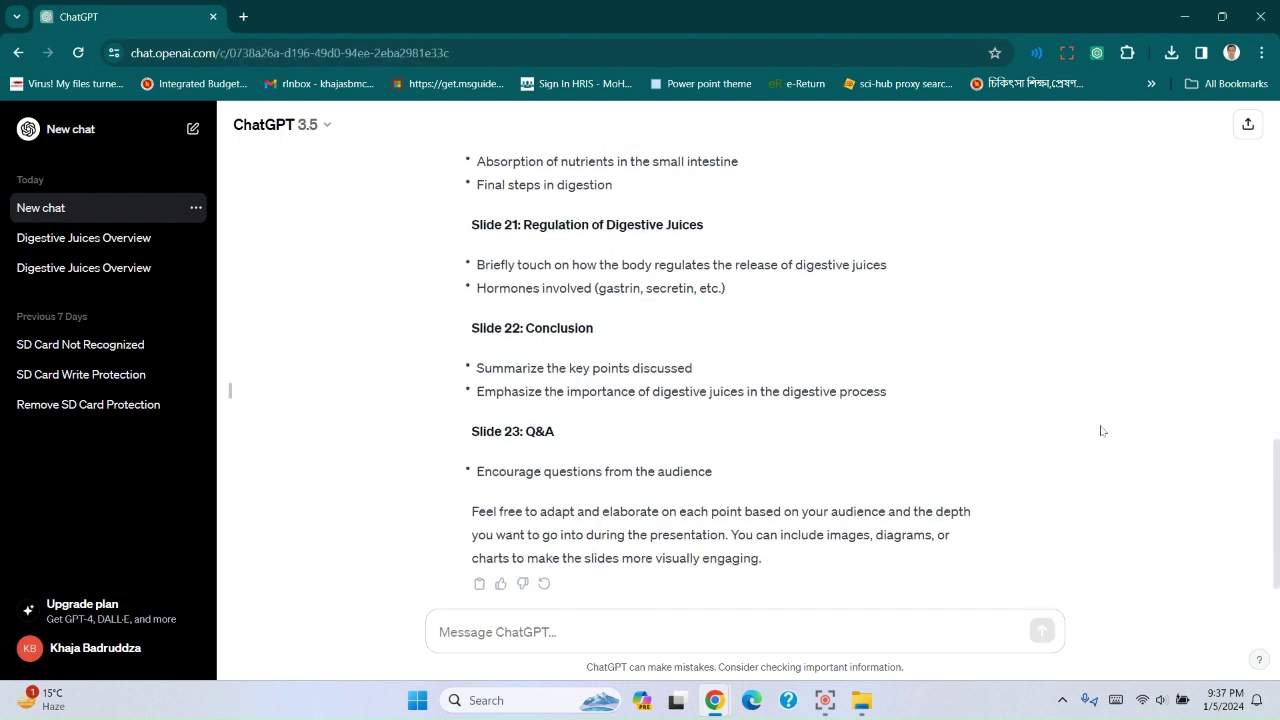
Copy ChatGPT's outline from 'Slide 1: Title' through the Slide 23 Q&A
scroll(1145, 473, up, 20)
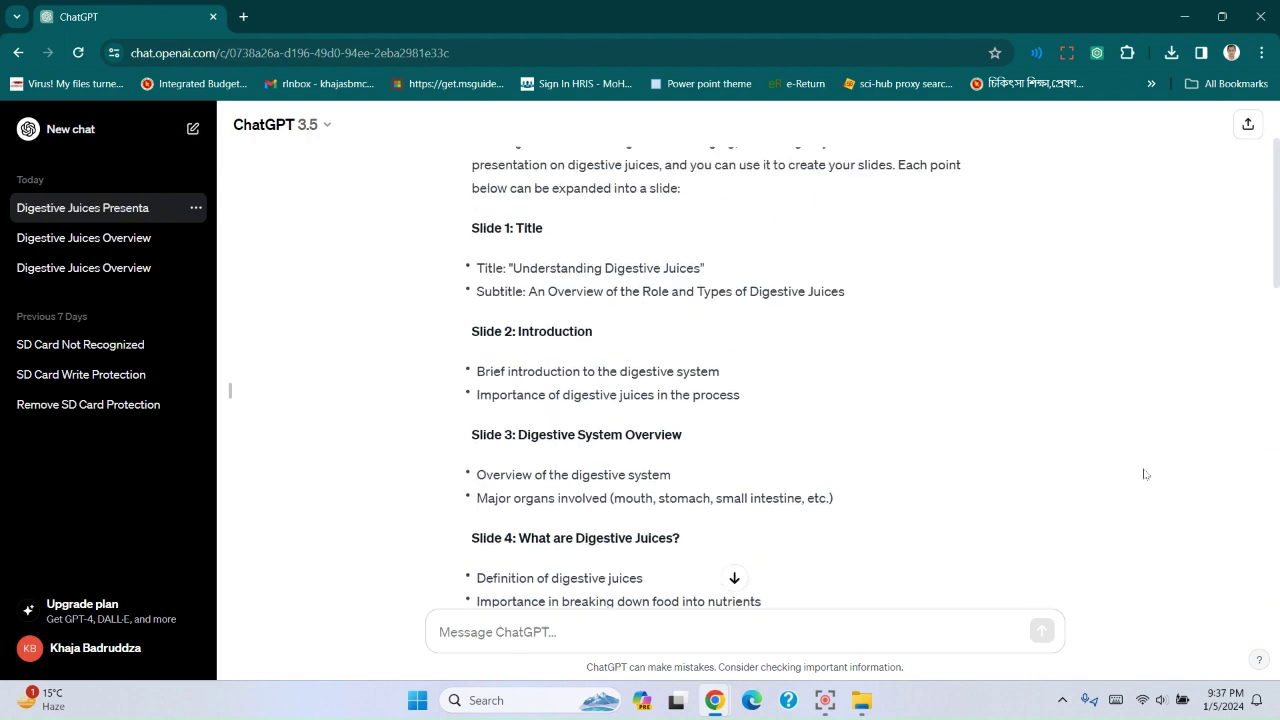
scroll(1145, 473, up, 2)
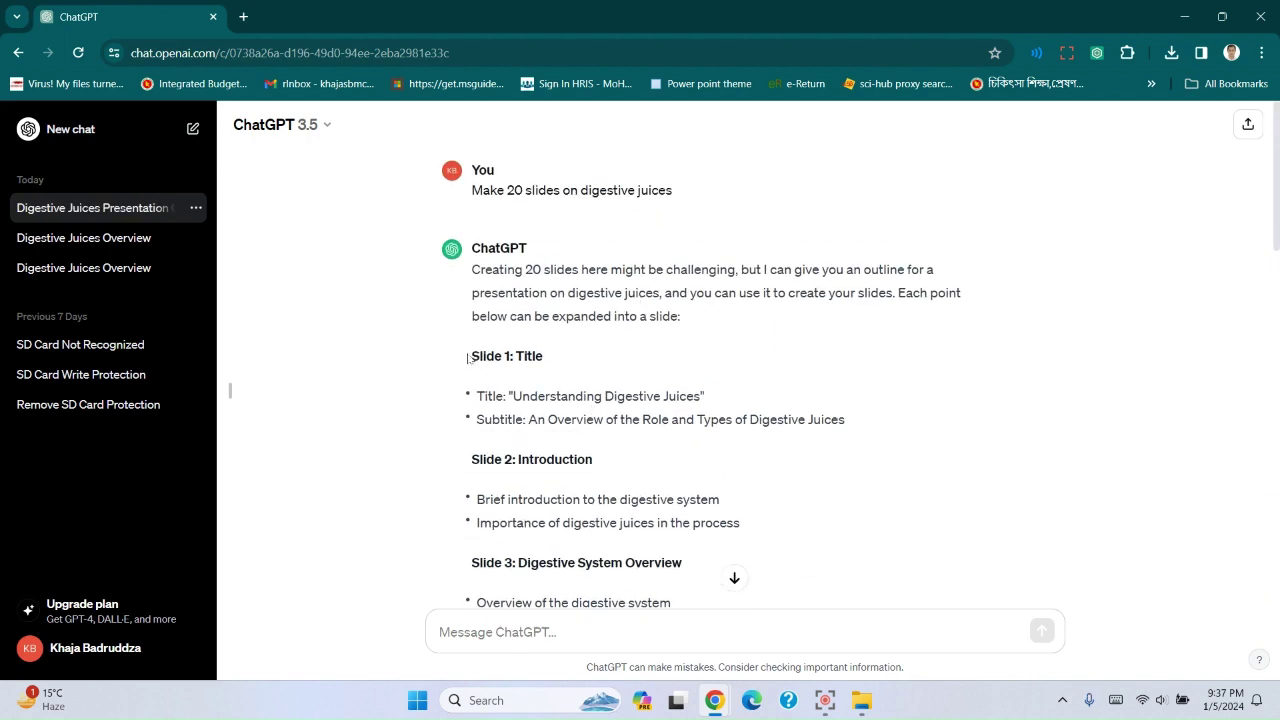
drag(474, 358, 738, 460)
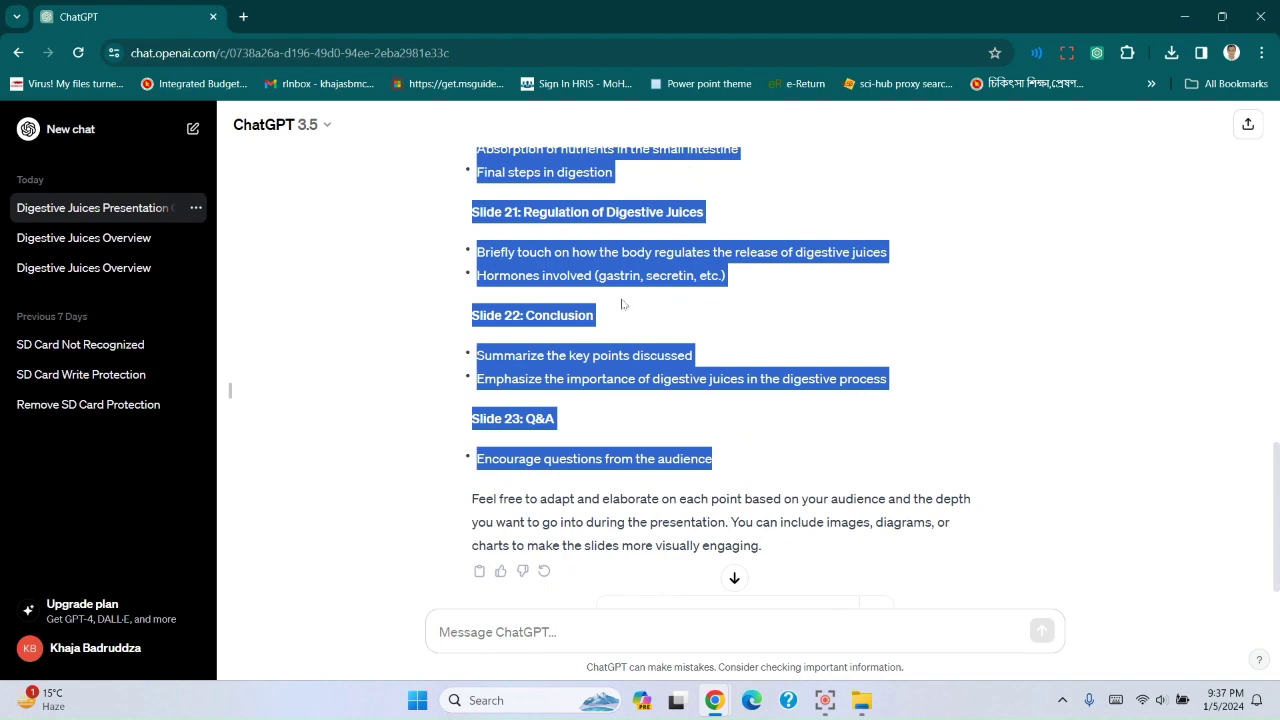
right_click(621, 254)
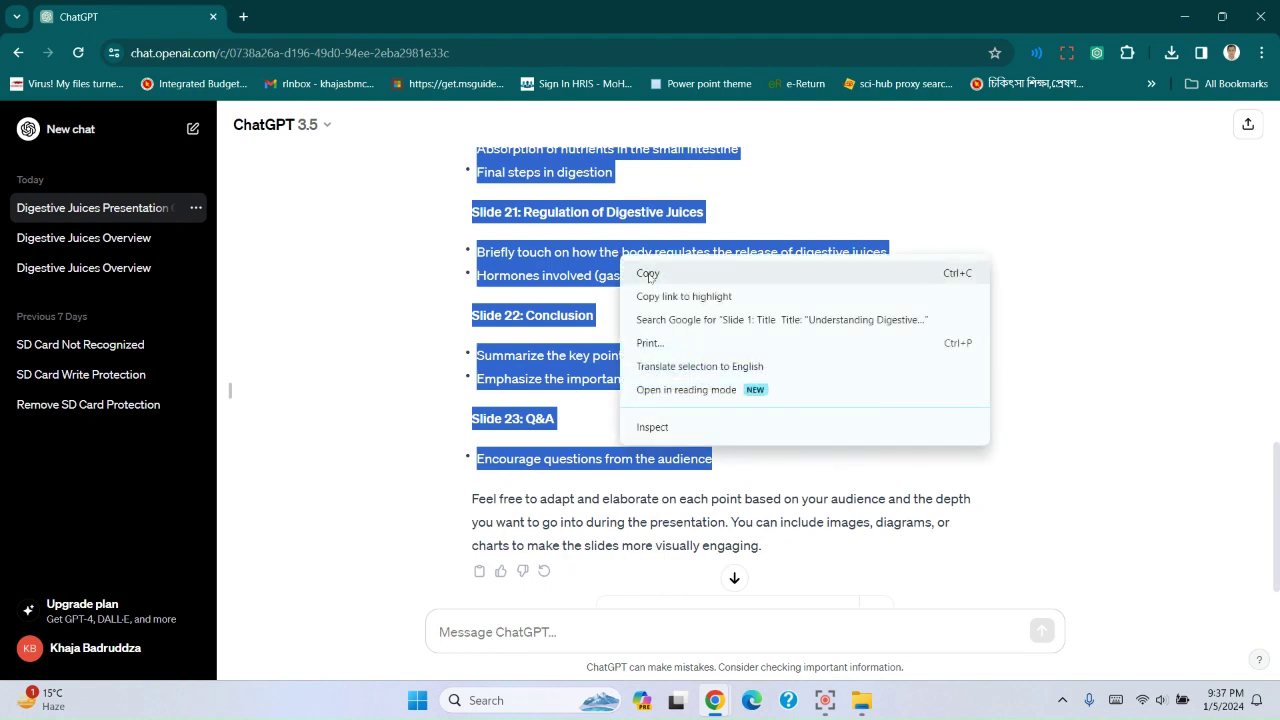
click(648, 274)
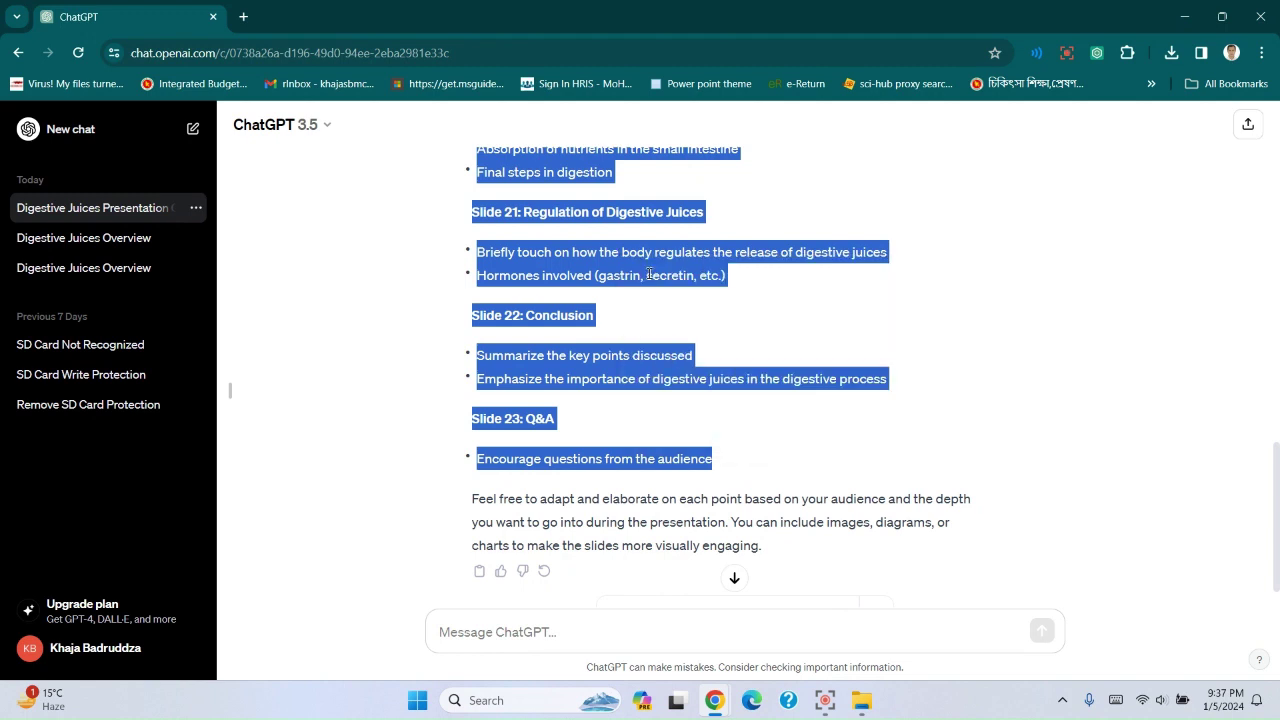
Search Google for 'microsoft 365' in a new tab and open the office.com home page
click(243, 16)
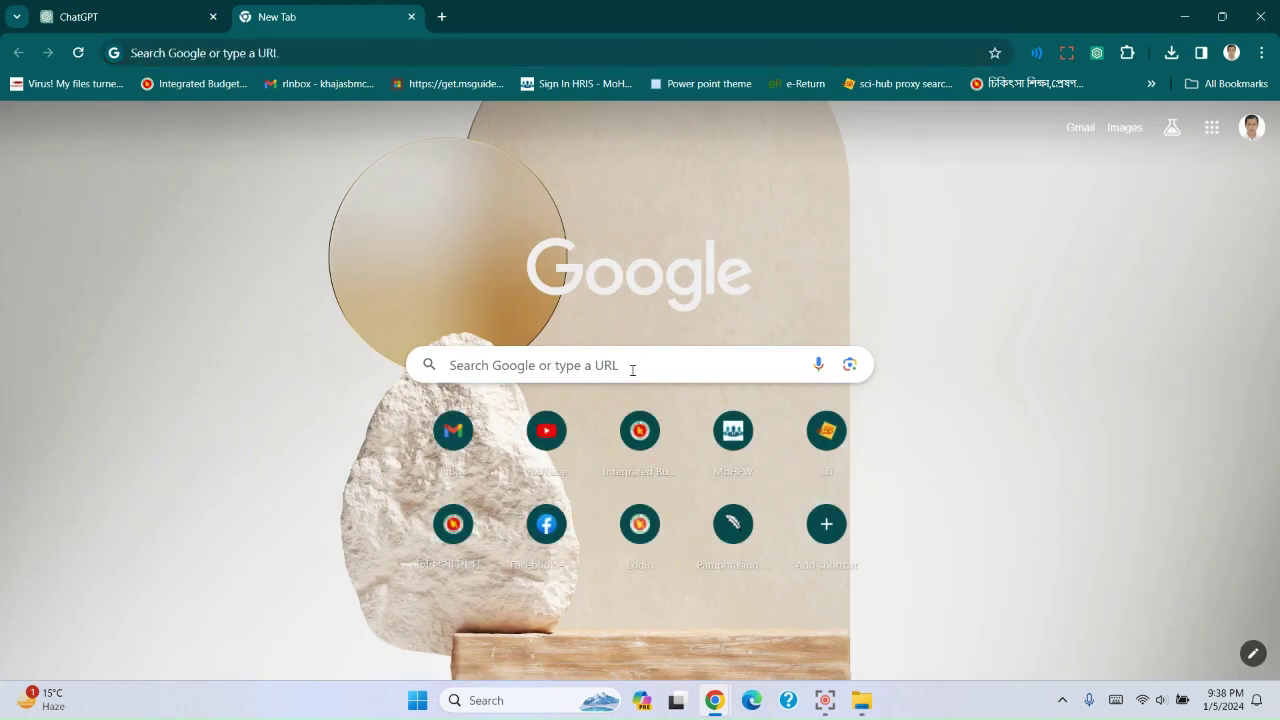
click(631, 366)
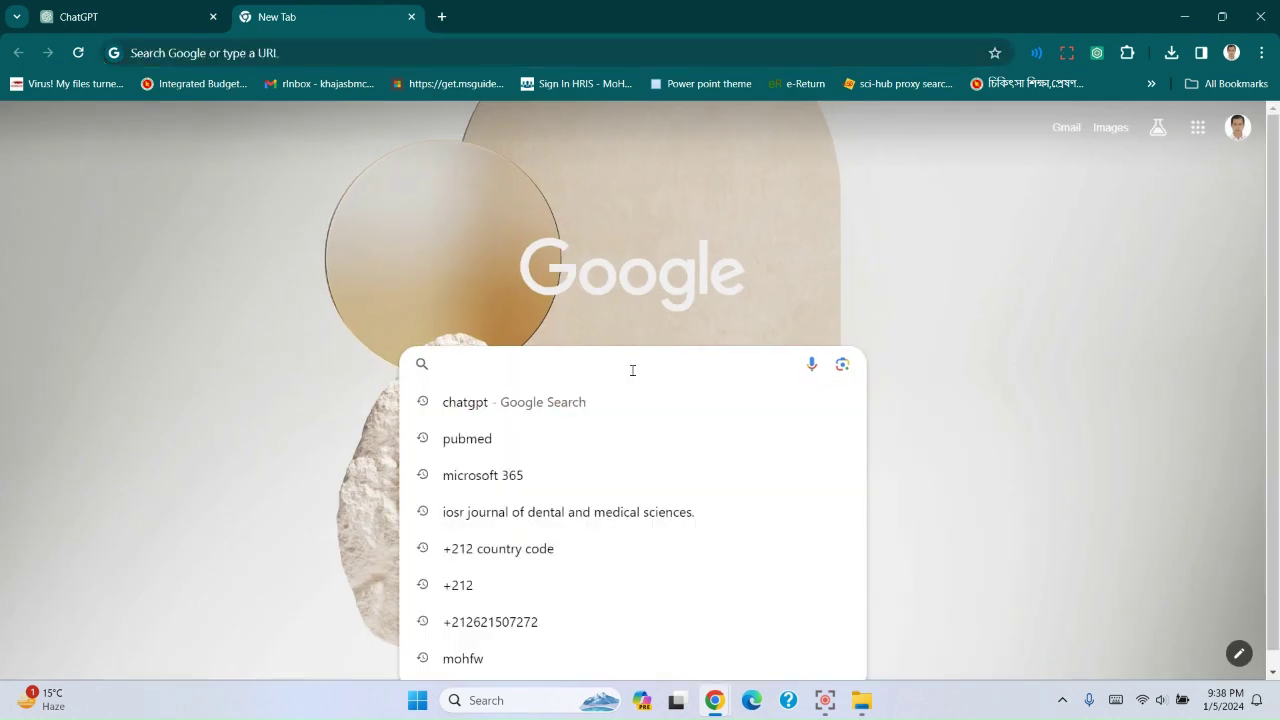
click(505, 477)
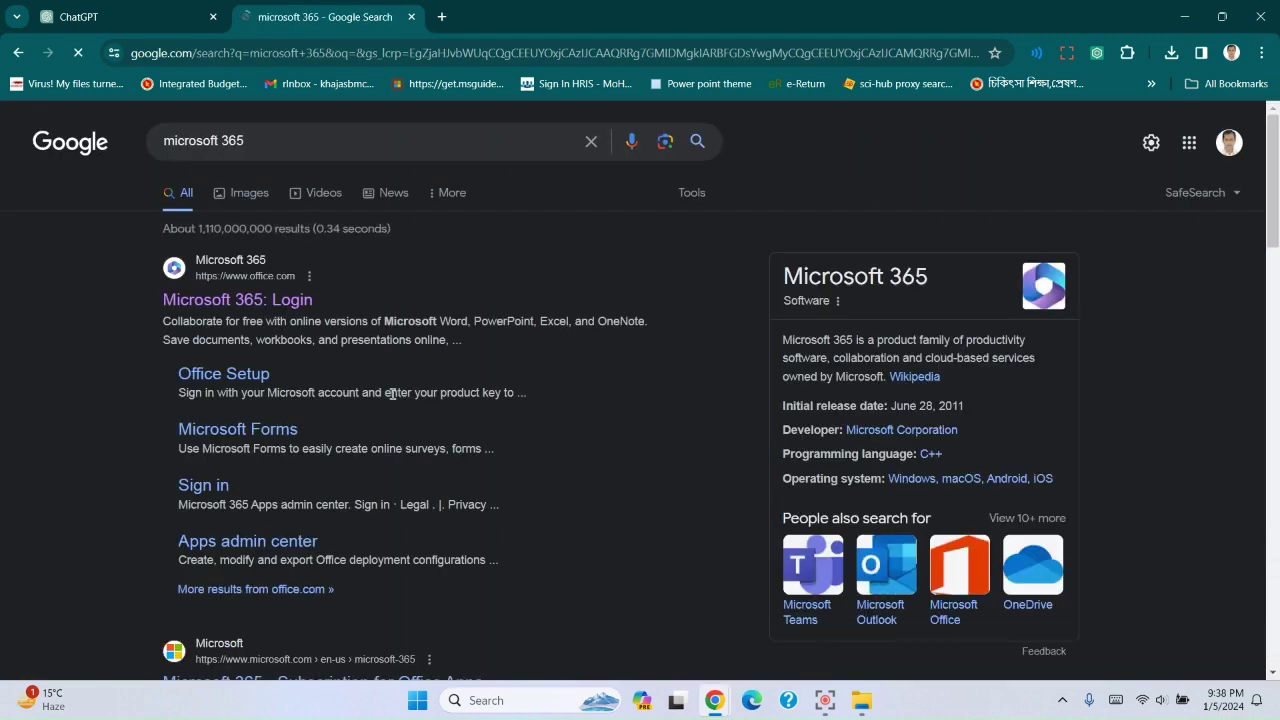
click(229, 300)
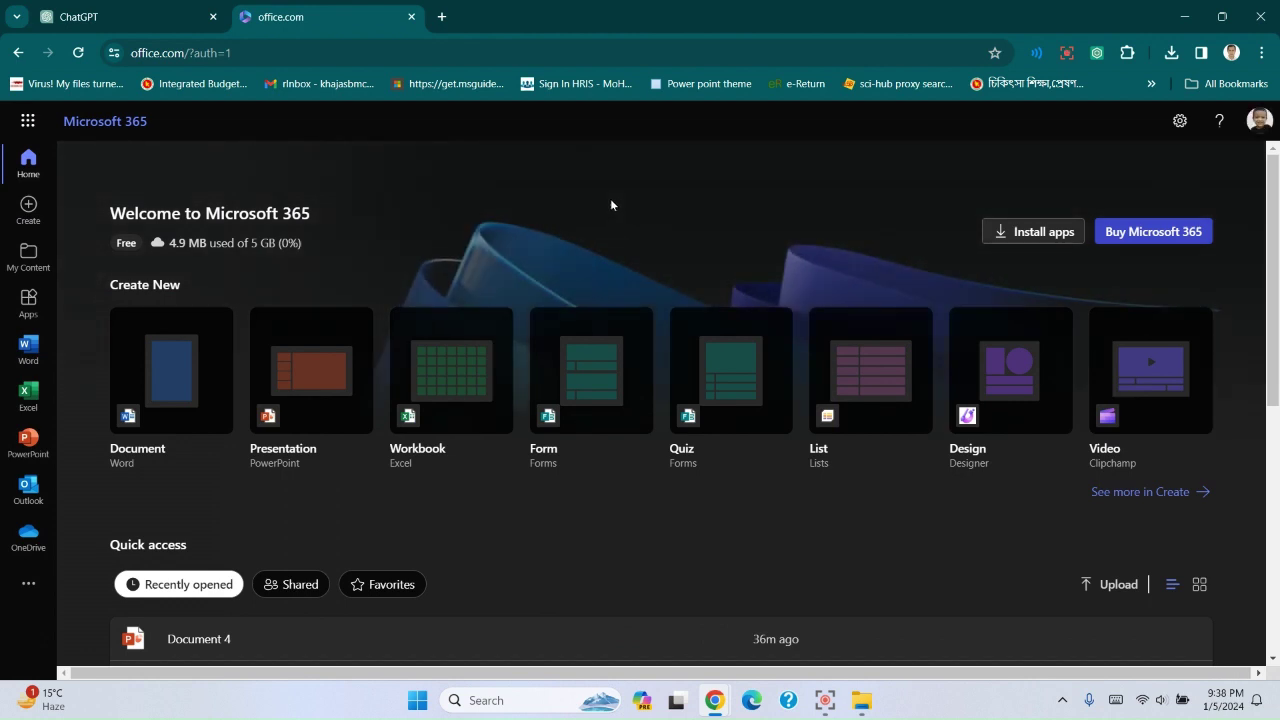
Paste the 206-word slide outline into blank Document 5 and review it from page 1
click(29, 347)
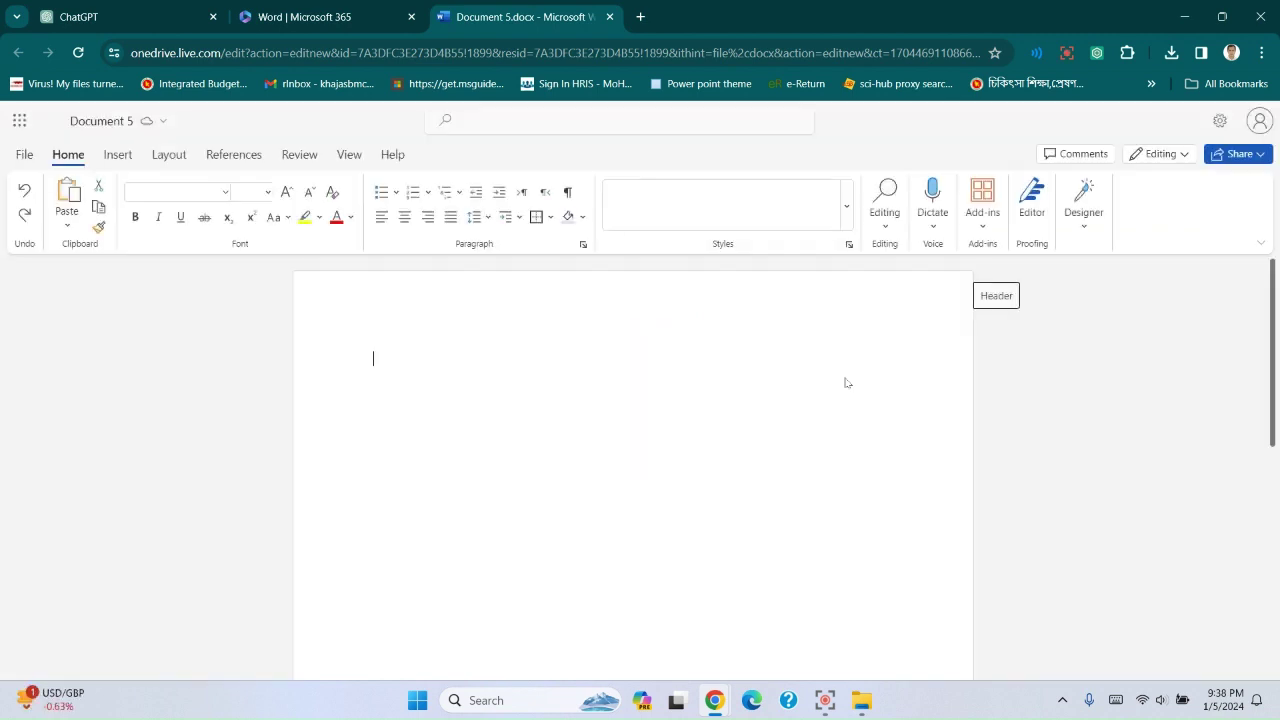
right_click(376, 362)
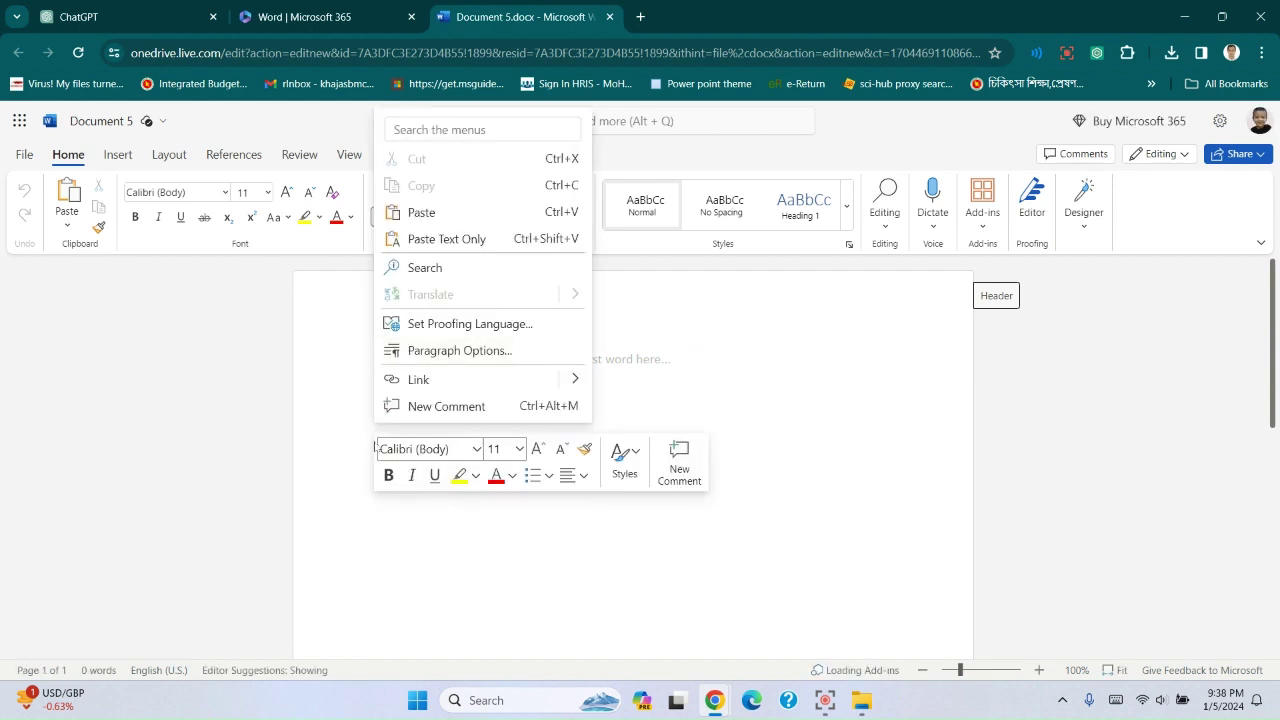
click(429, 214)
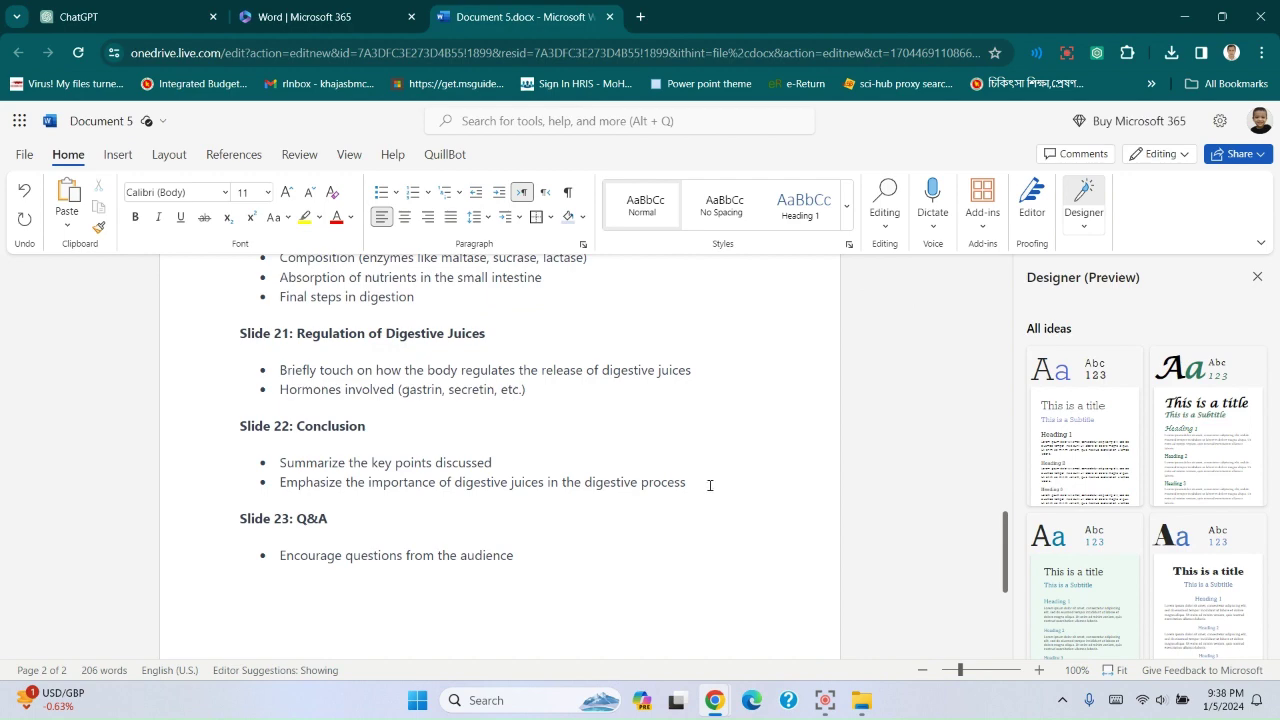
scroll(710, 485, up, 15)
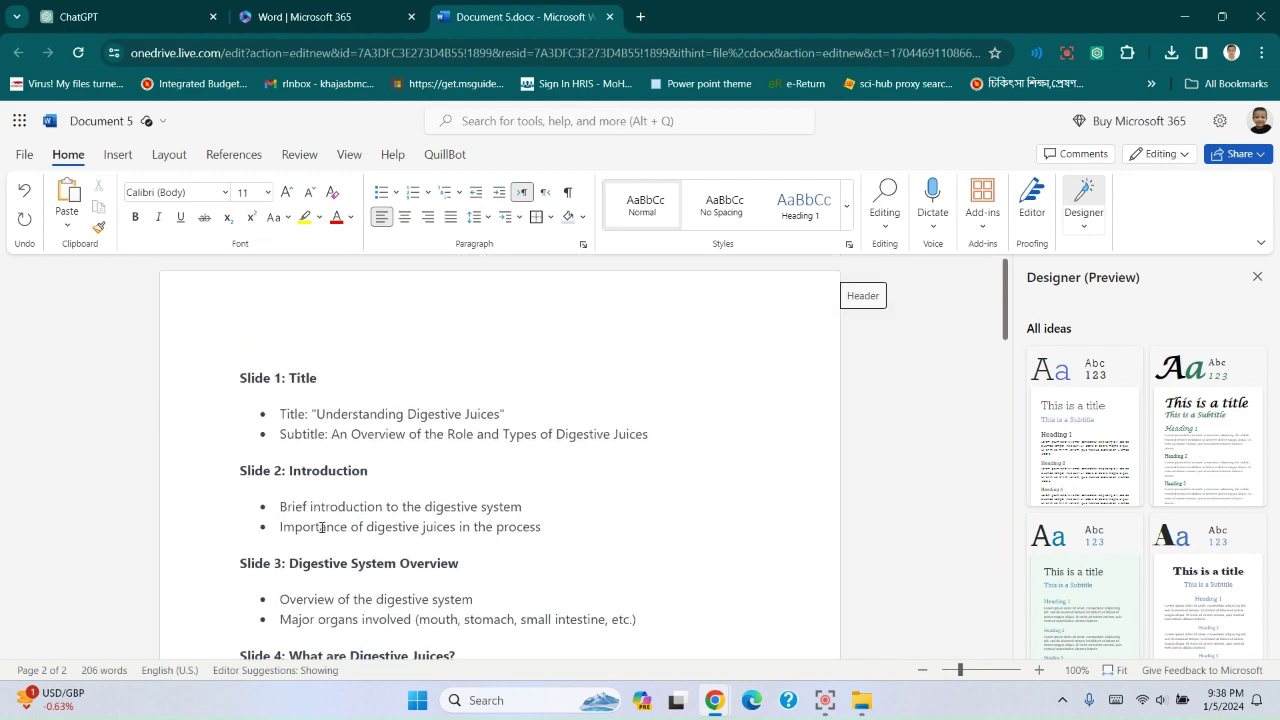
scroll(515, 447, down, 15)
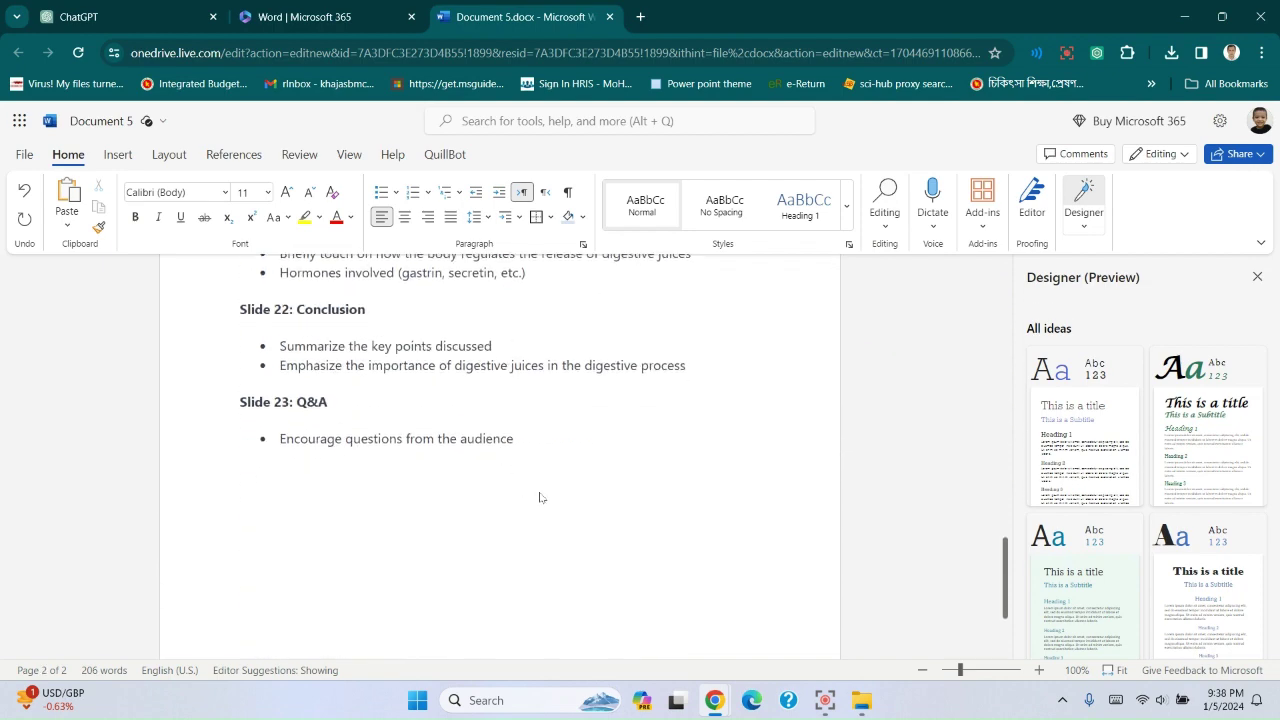
scroll(551, 494, up, 15)
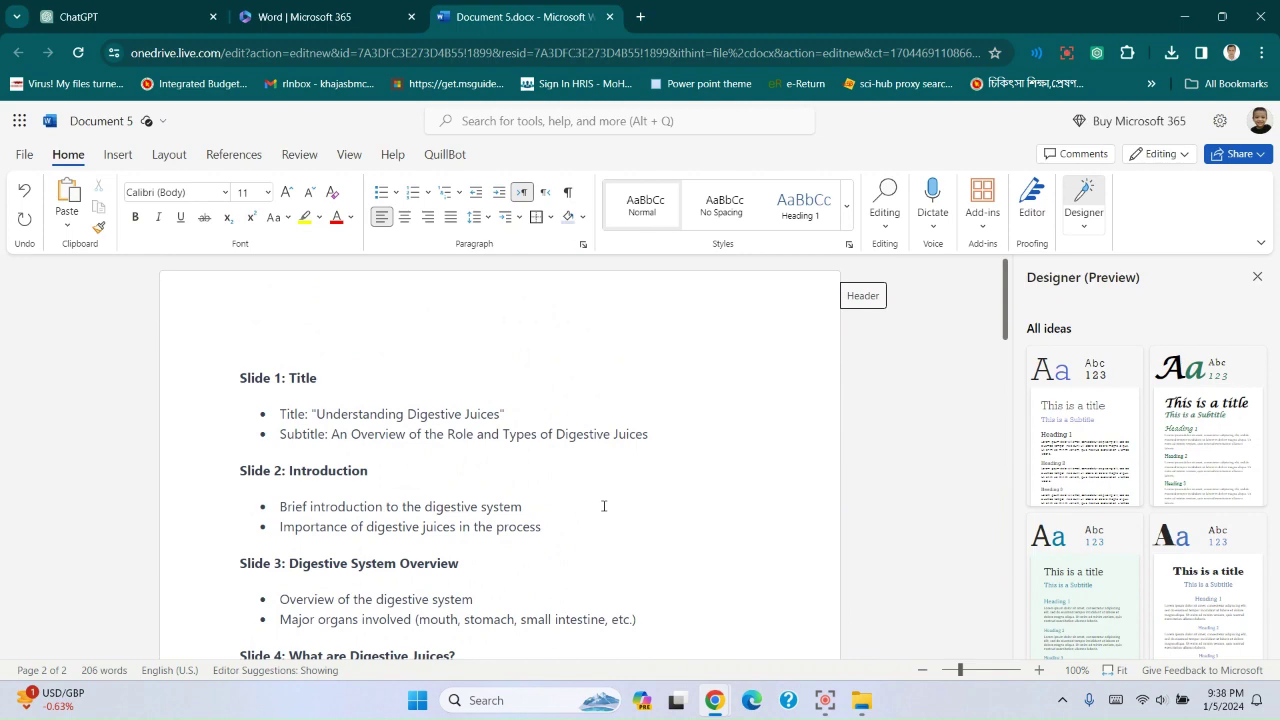
Export Document 5 to a PowerPoint presentation using the blue-wave design theme
click(24, 154)
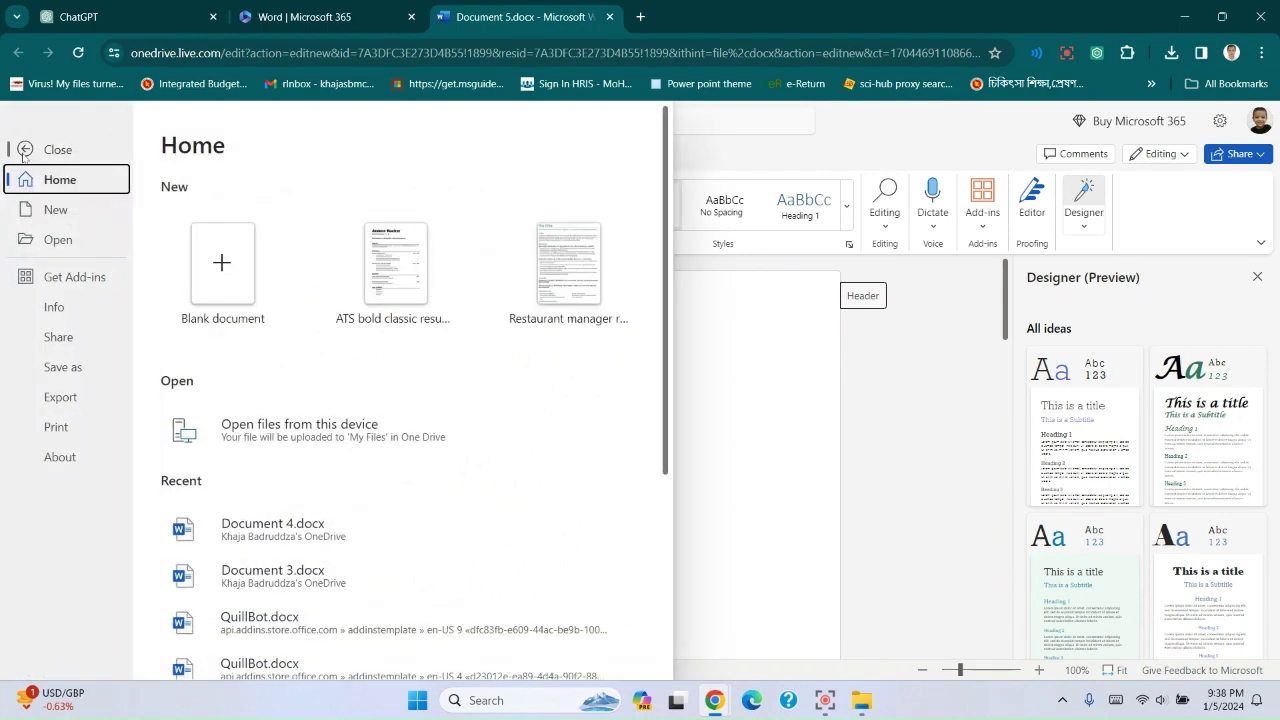
click(61, 398)
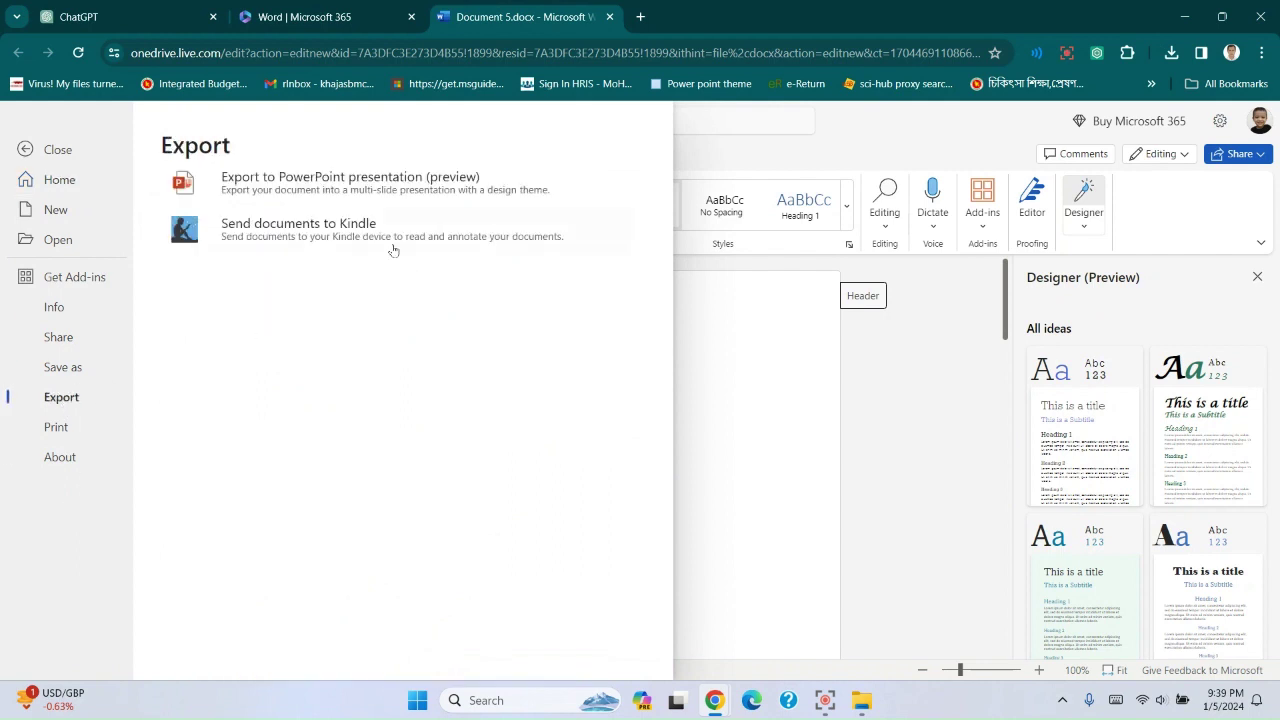
click(365, 185)
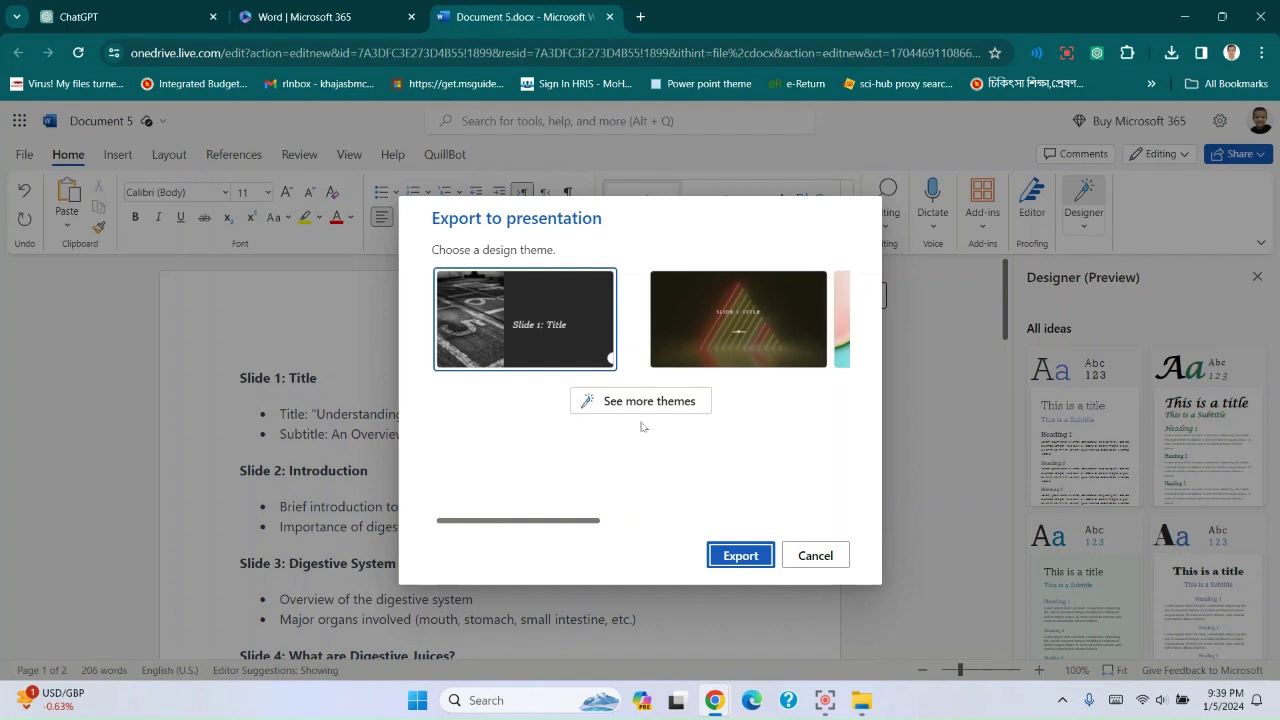
click(663, 408)
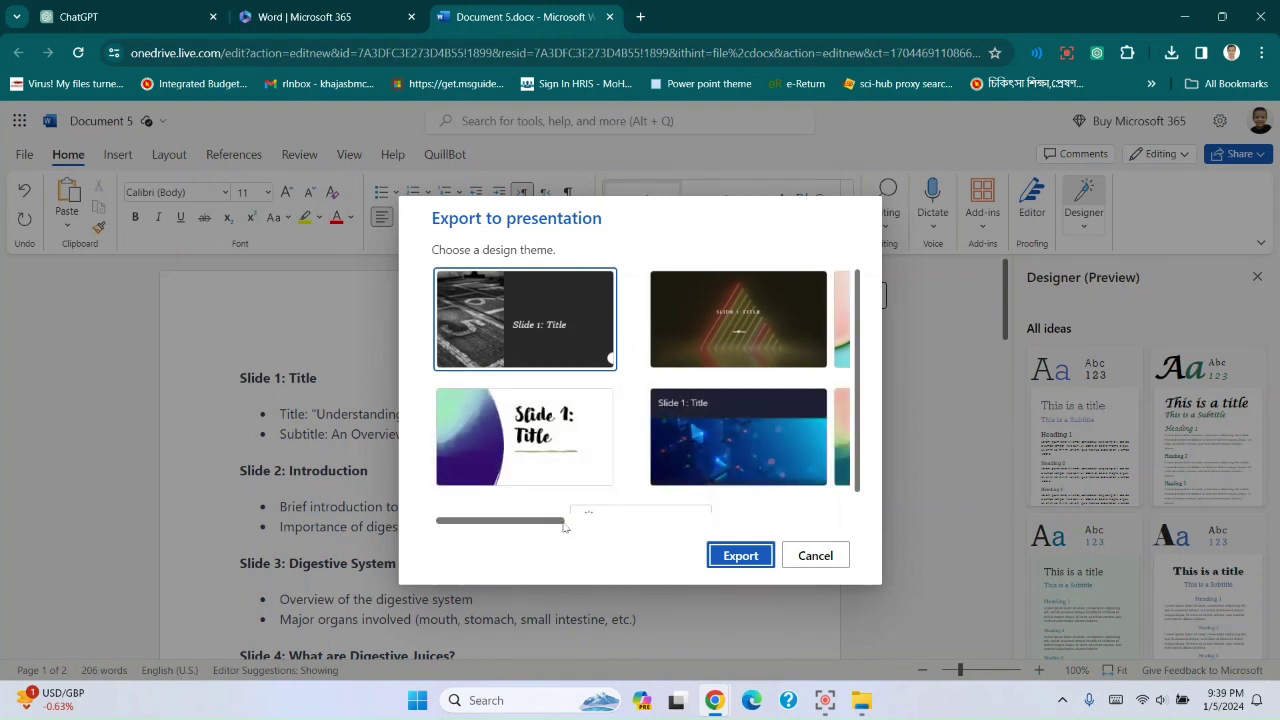
drag(546, 528, 789, 491)
click(695, 314)
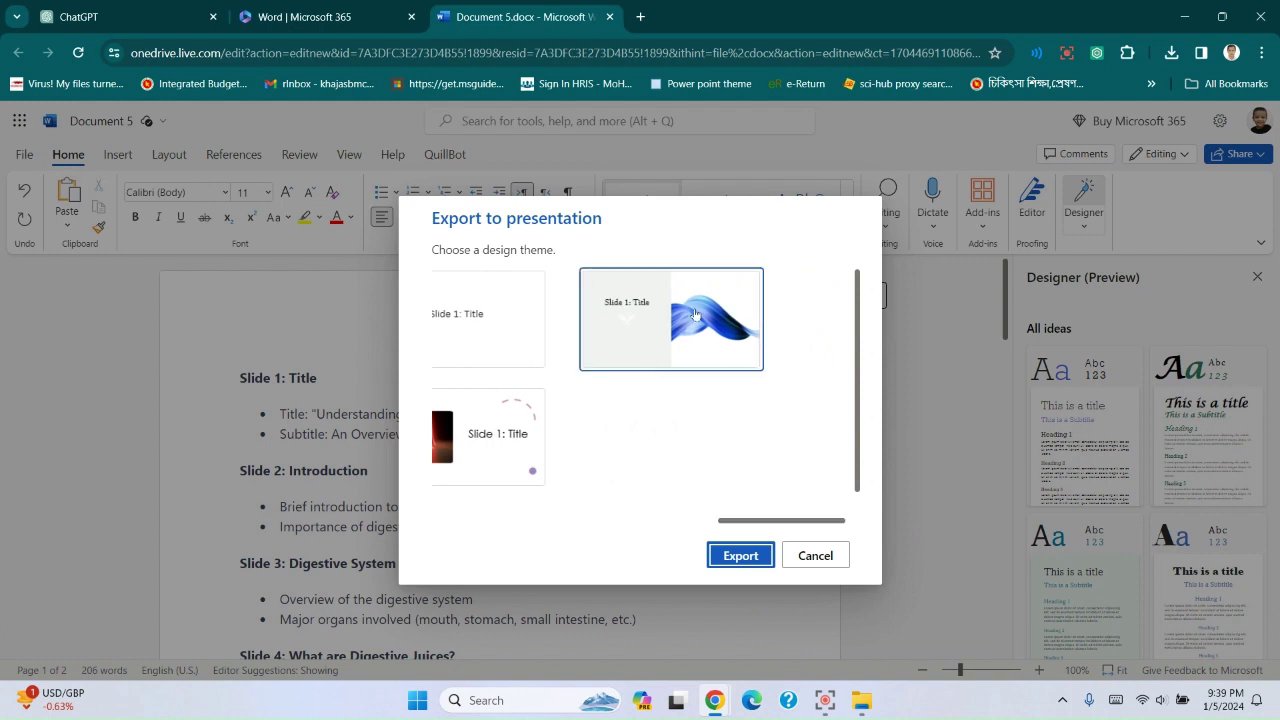
click(740, 556)
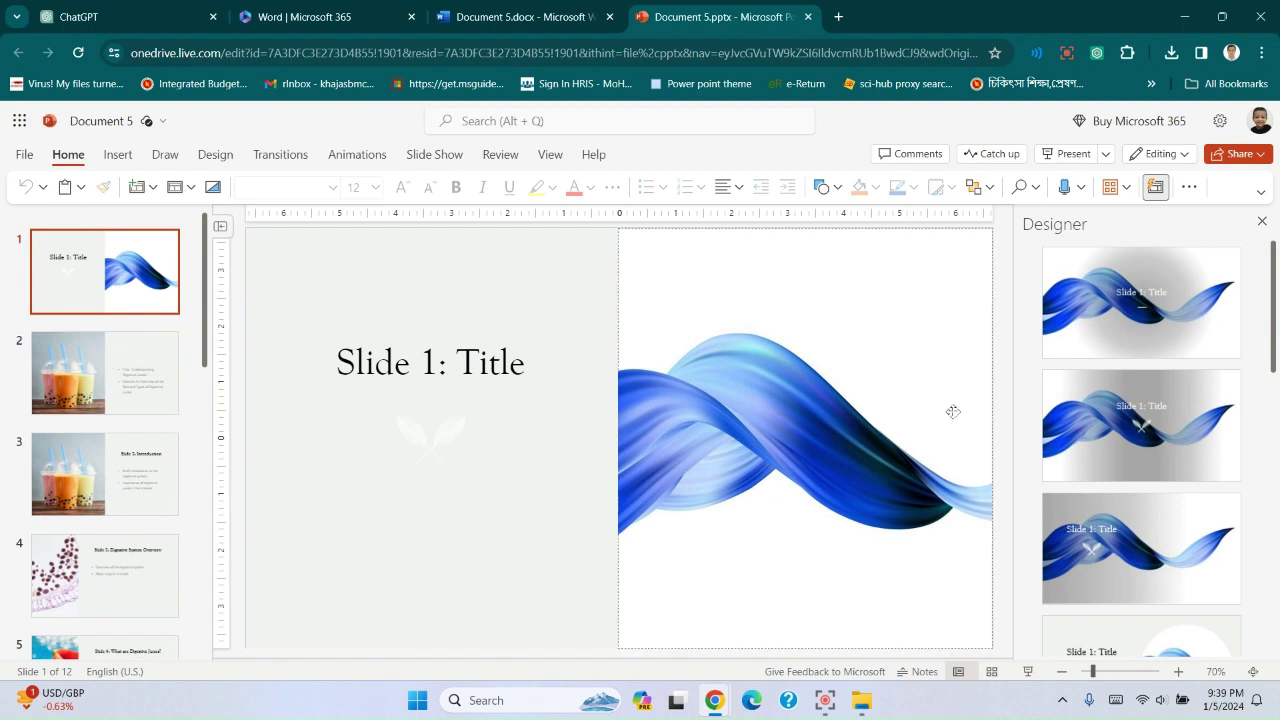
Play Document 5.pptx as a slide show, then download a copy of it
click(1029, 671)
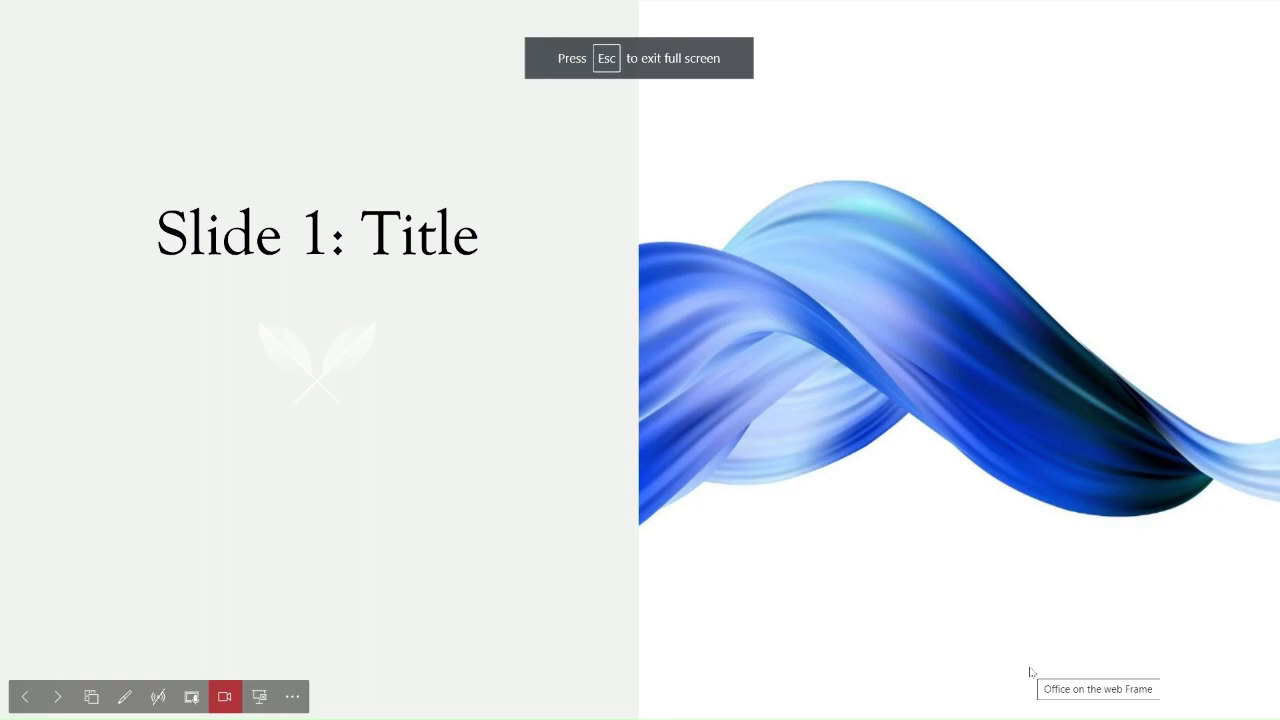
key(Right)
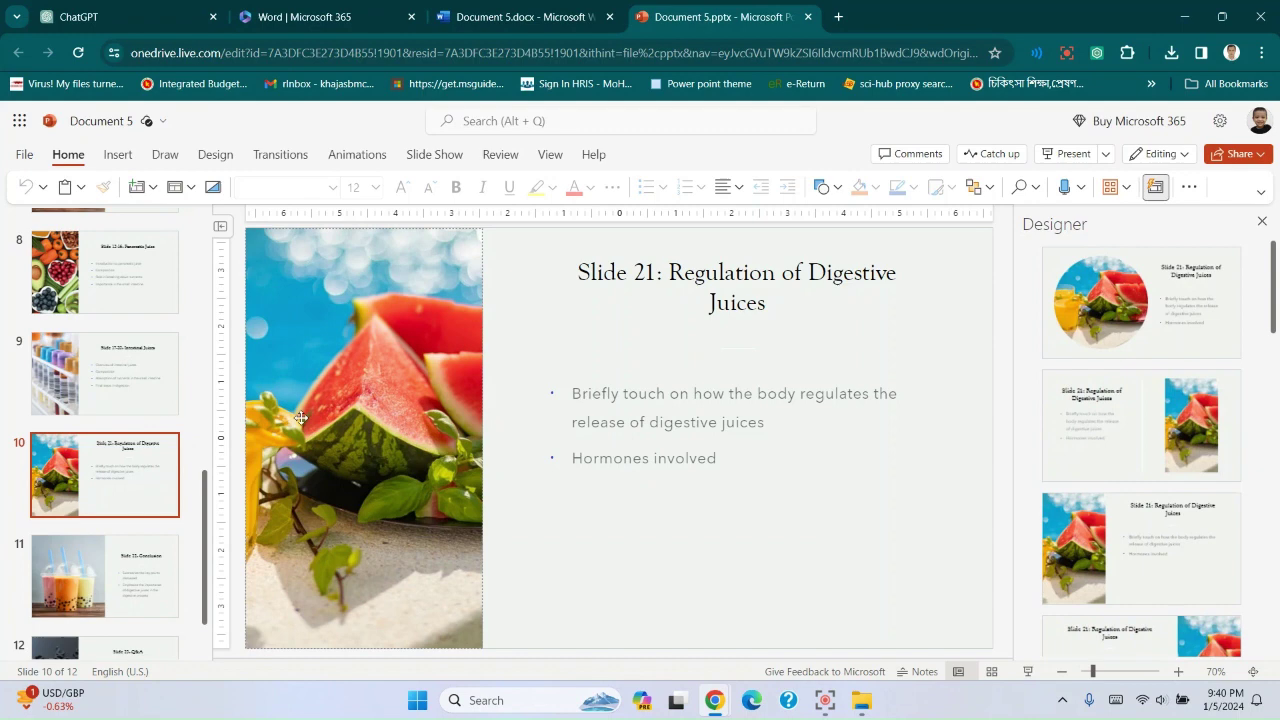
click(24, 154)
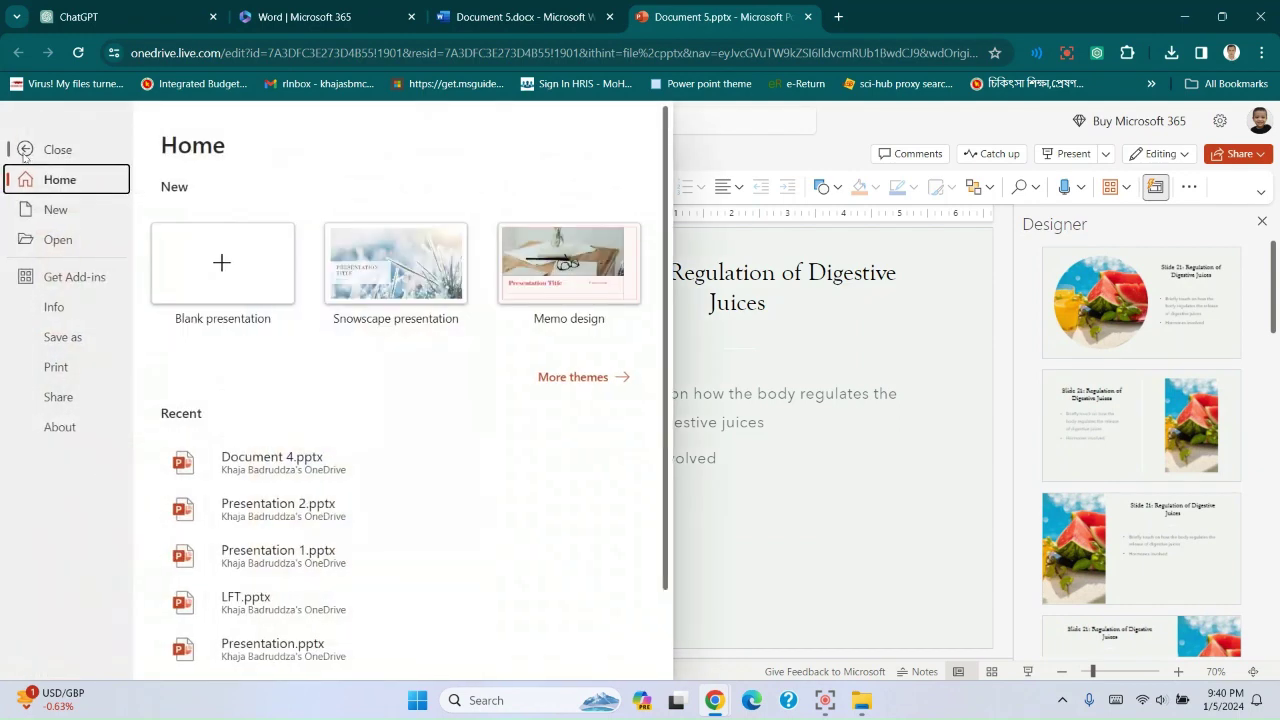
click(64, 340)
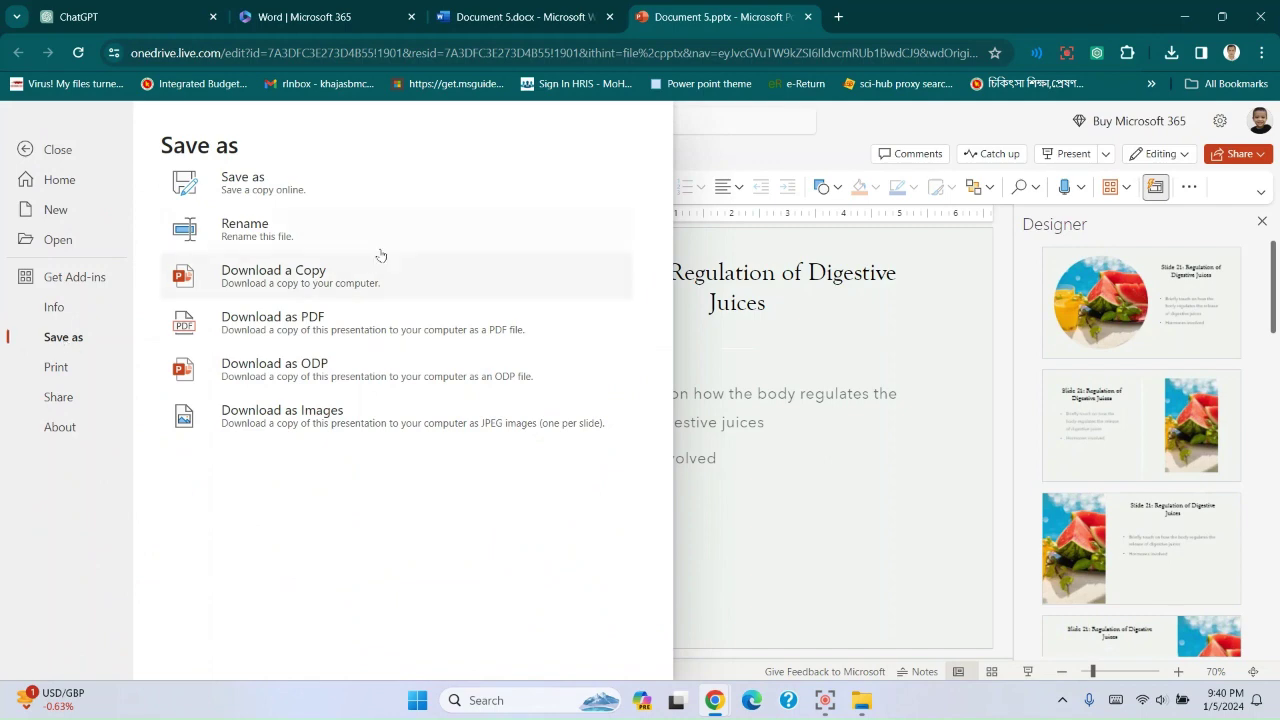
click(286, 276)
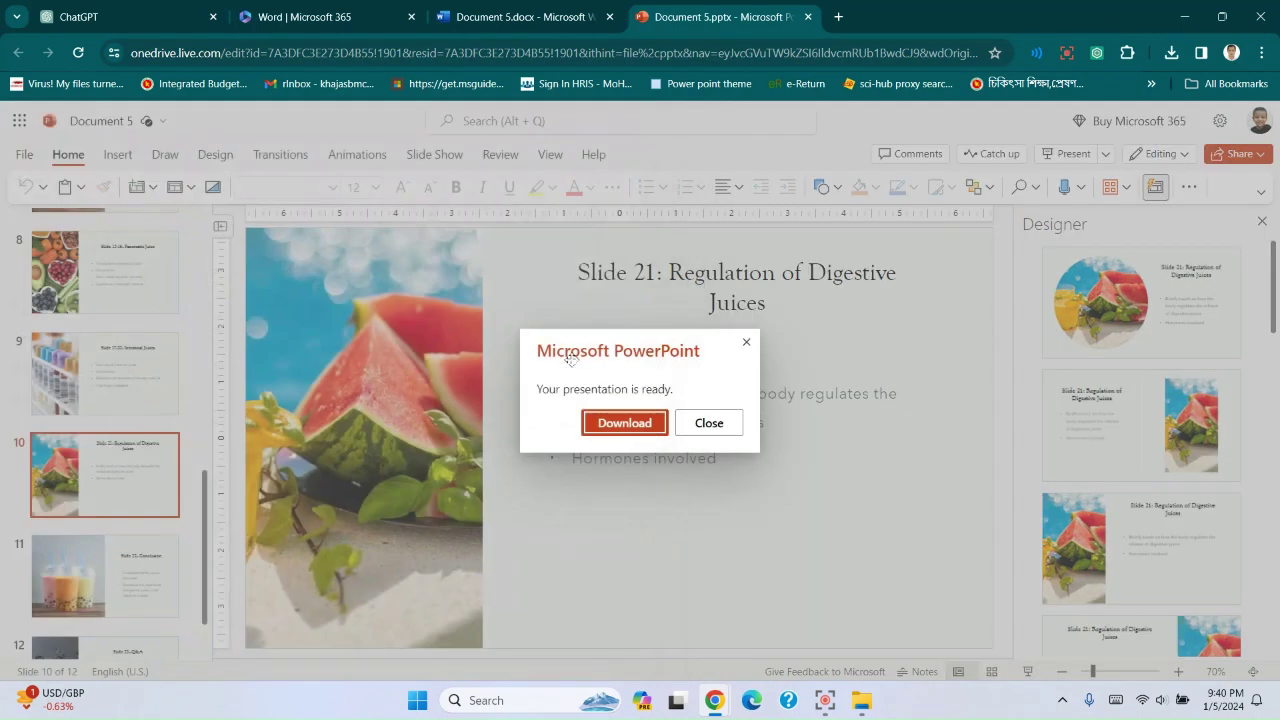
click(625, 423)
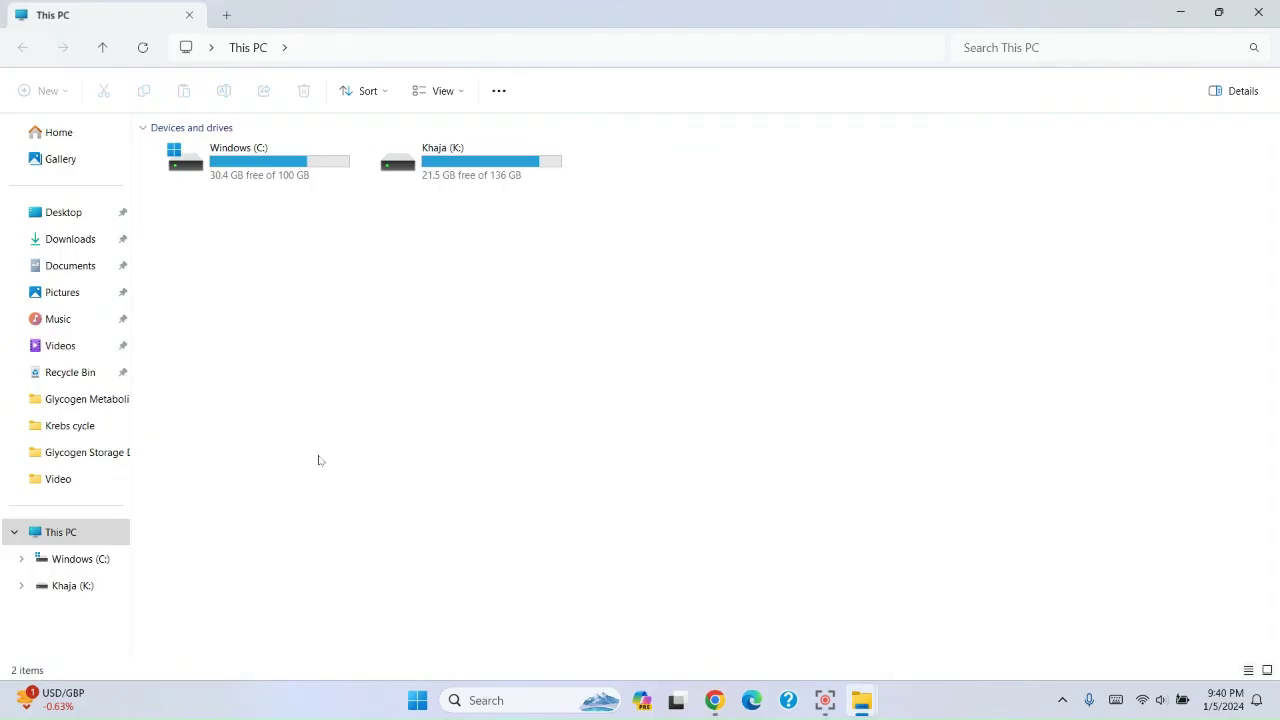
Open Document 5.pptx from the Downloads folder in PowerPoint 2019
click(83, 241)
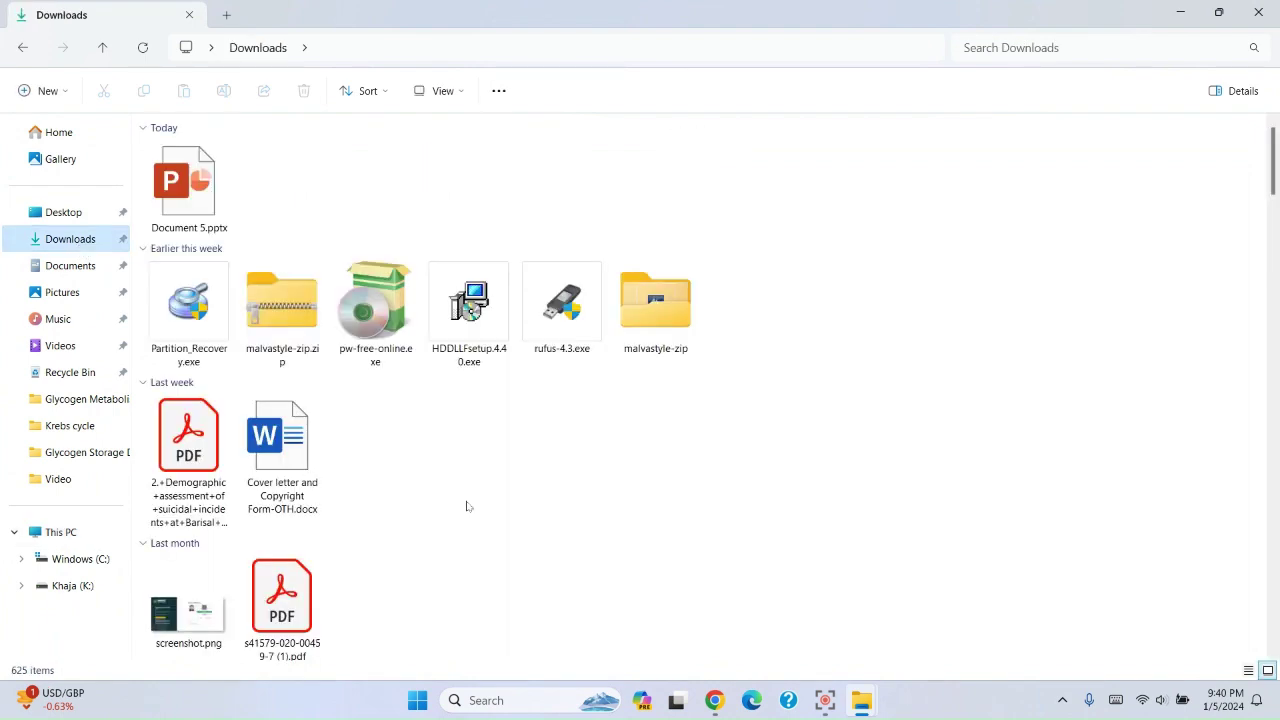
click(195, 183)
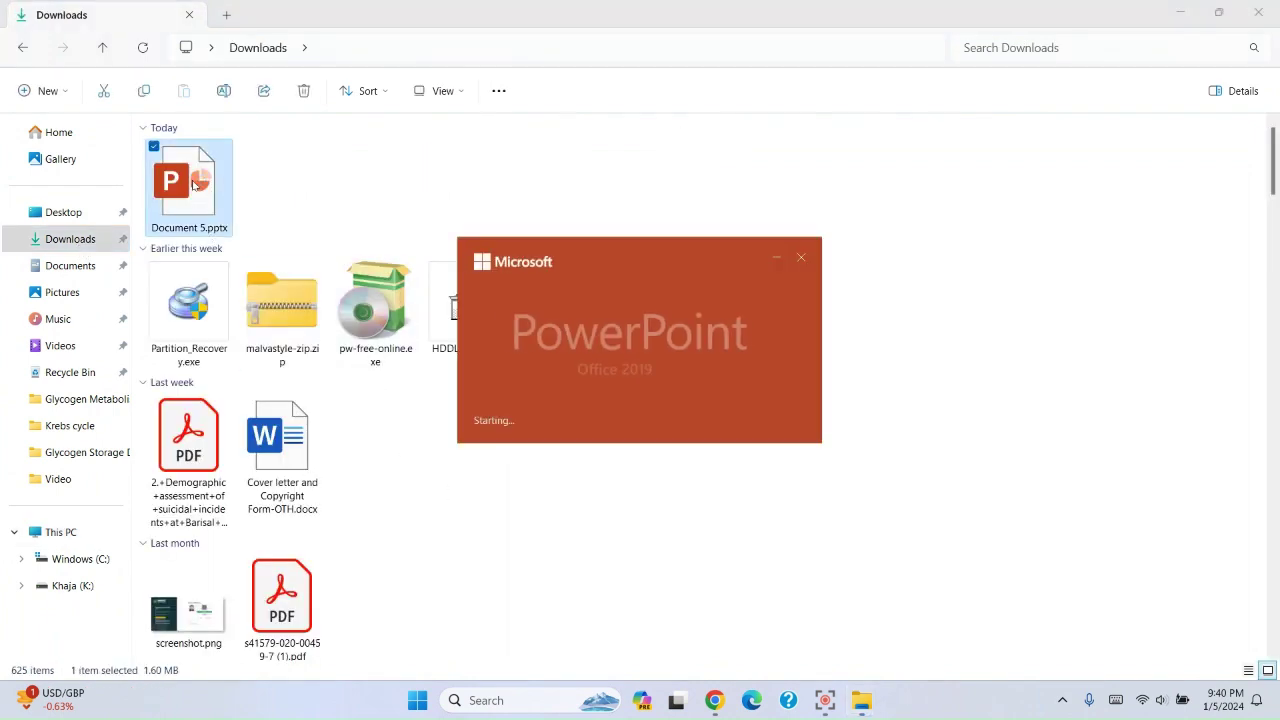